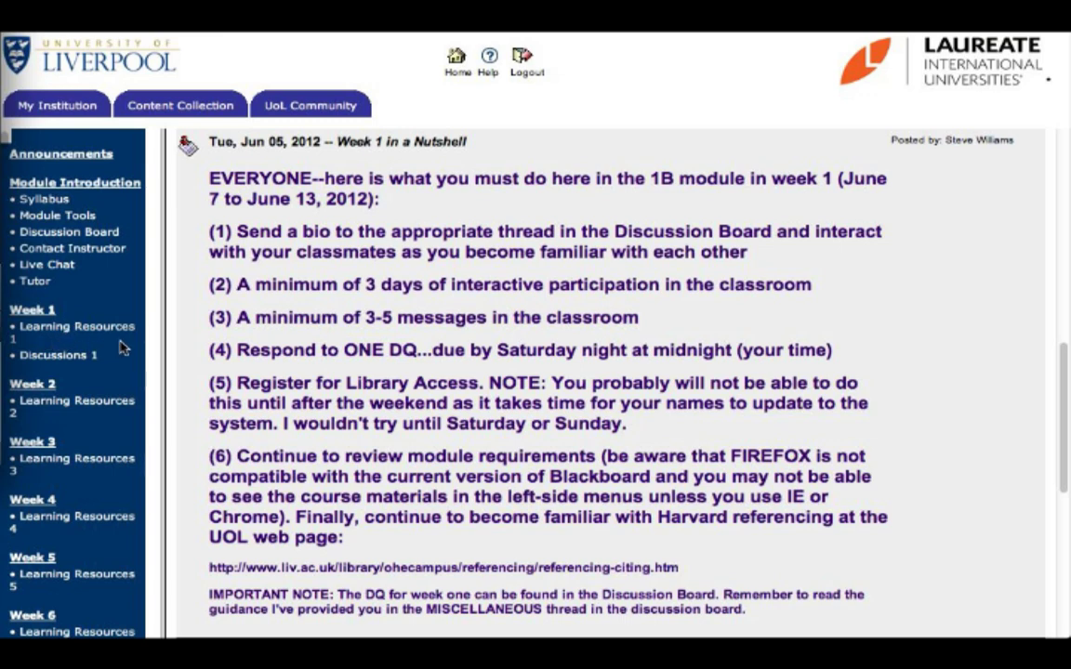
Open Week 1's Discussions 1 page and read down to the Week 01 DQ1 Turnitin and Forum links
click(51, 357)
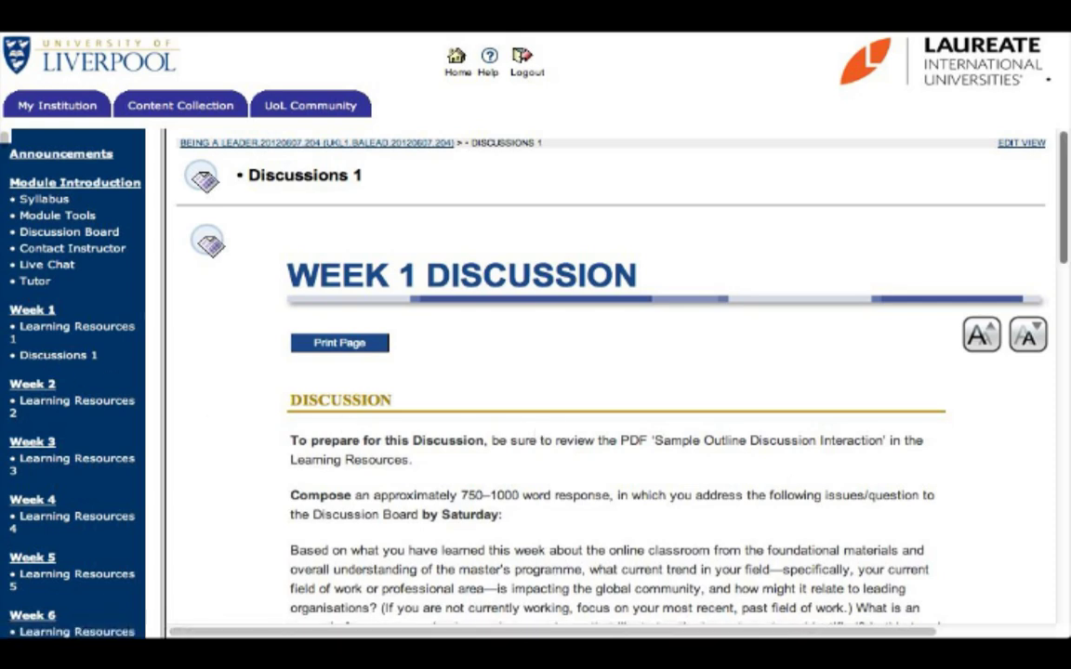
scroll(614, 381, down, 1)
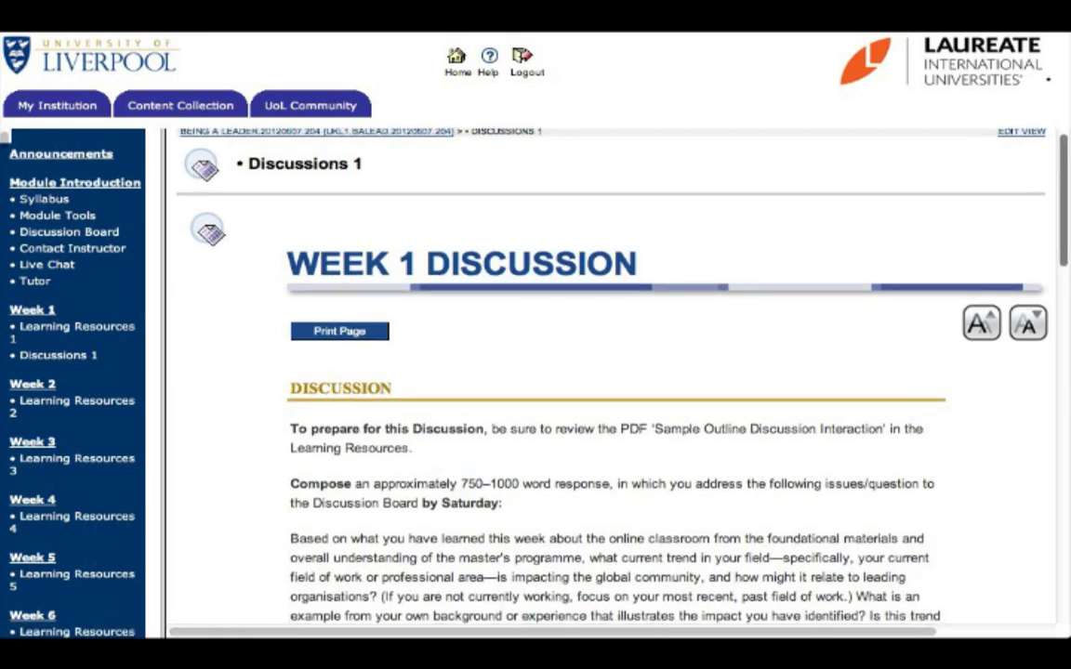
scroll(614, 381, down, 2)
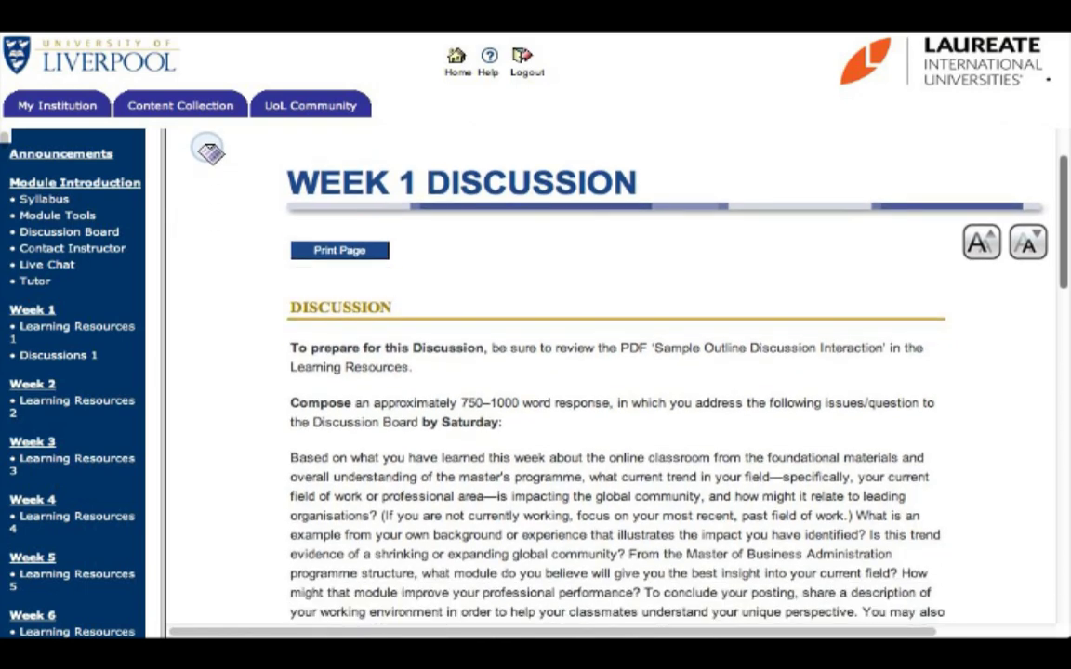
scroll(613, 381, down, 2)
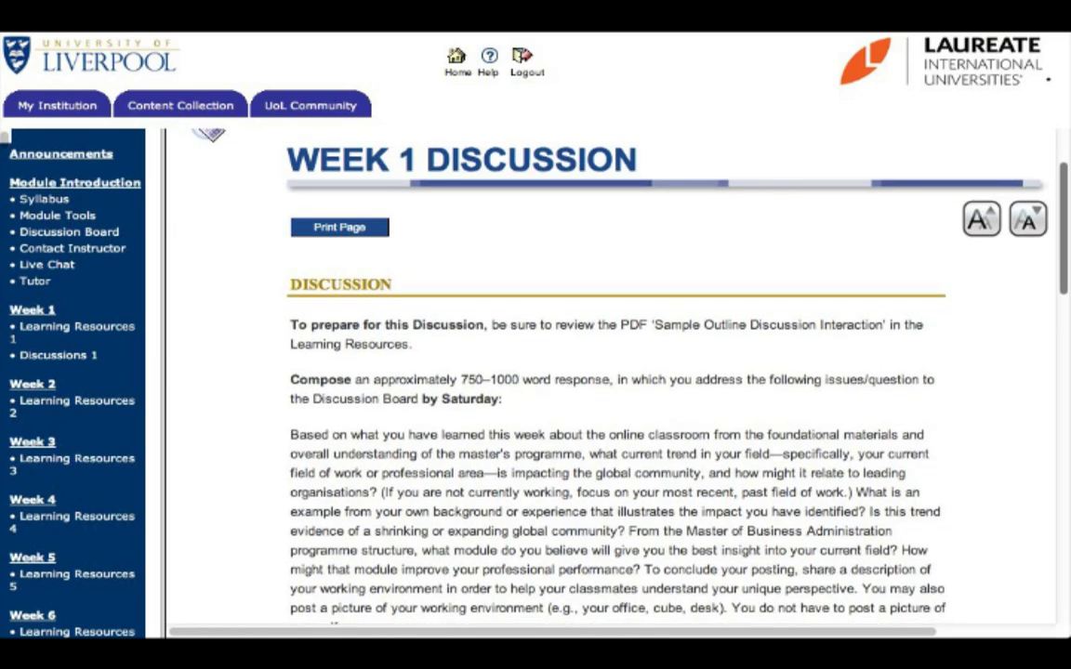
scroll(614, 381, down, 2)
scroll(614, 381, down, 1)
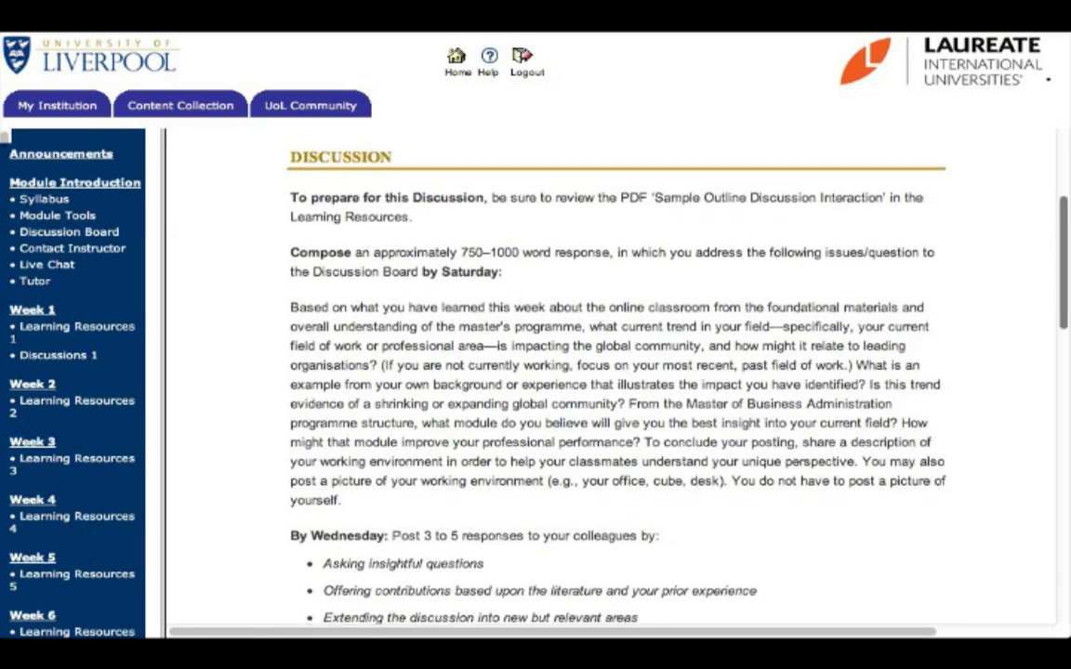
scroll(614, 381, down, 3)
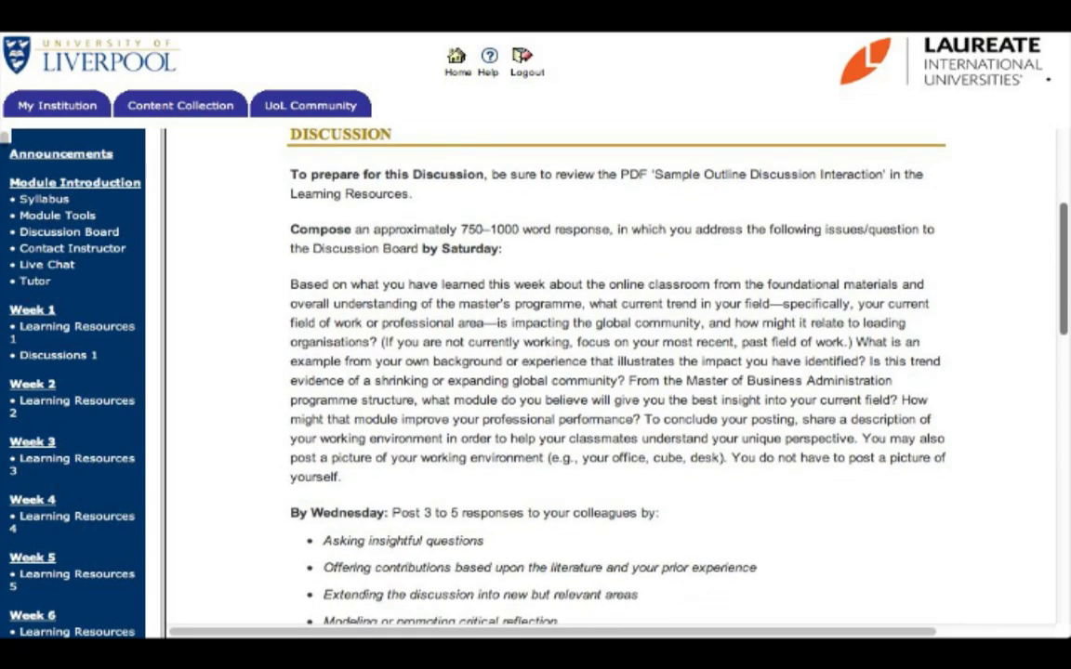
scroll(613, 382, down, 1)
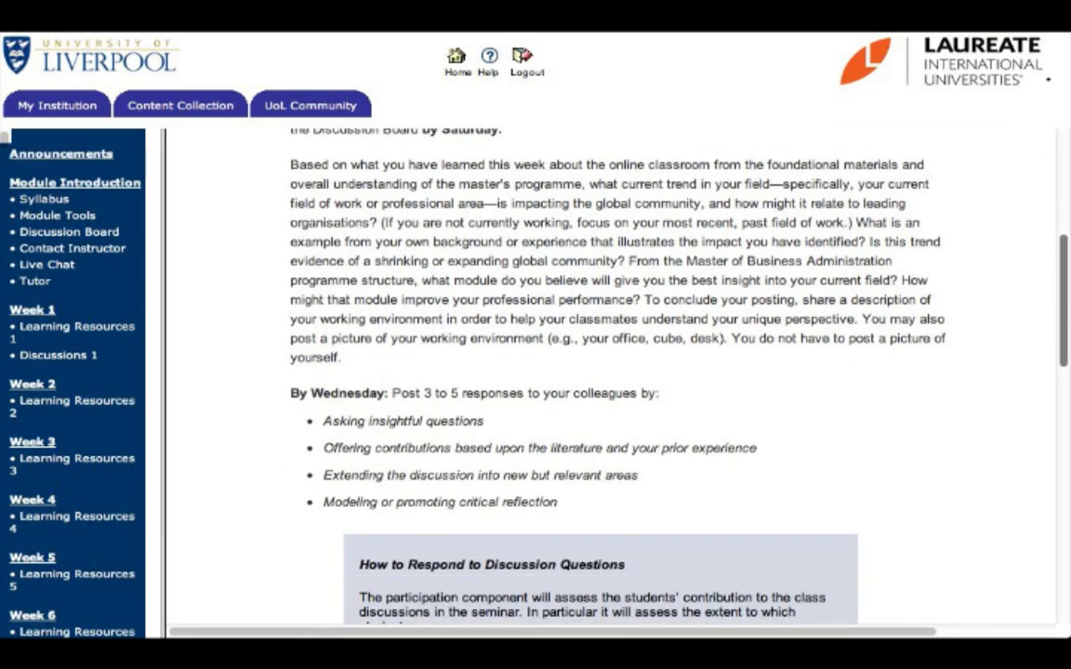
scroll(613, 381, down, 3)
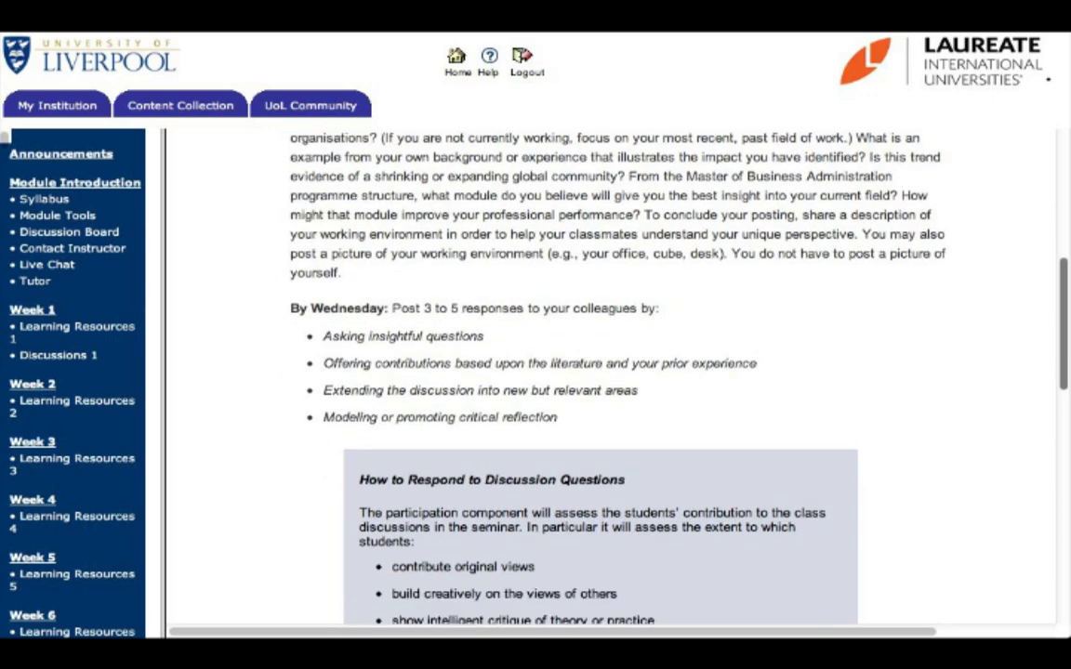
scroll(613, 381, down, 6)
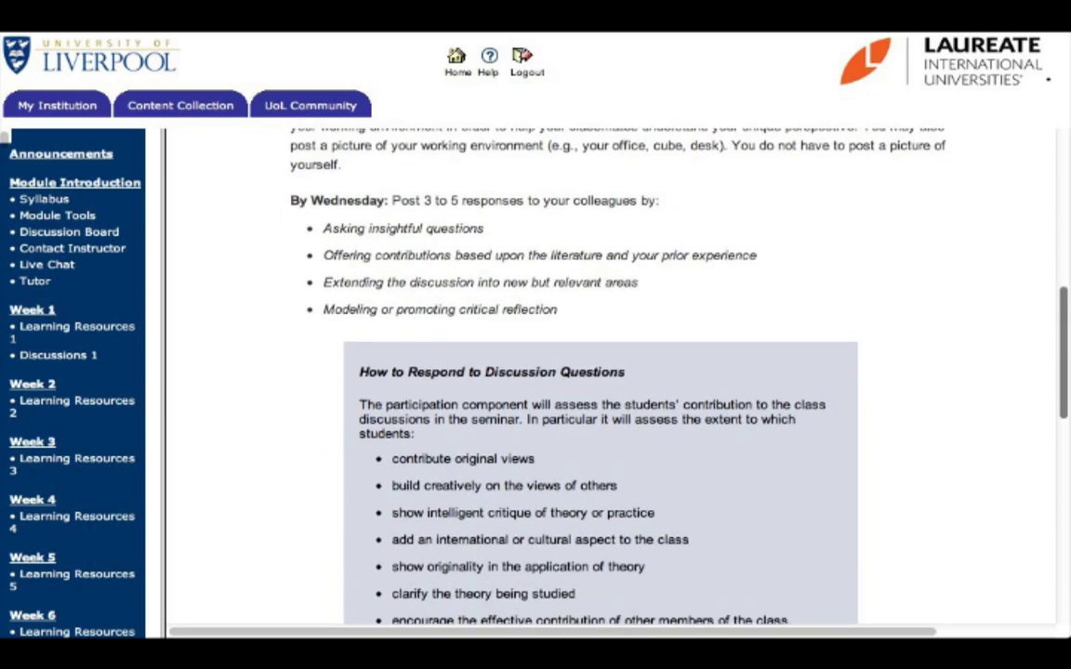
scroll(599, 381, down, 1)
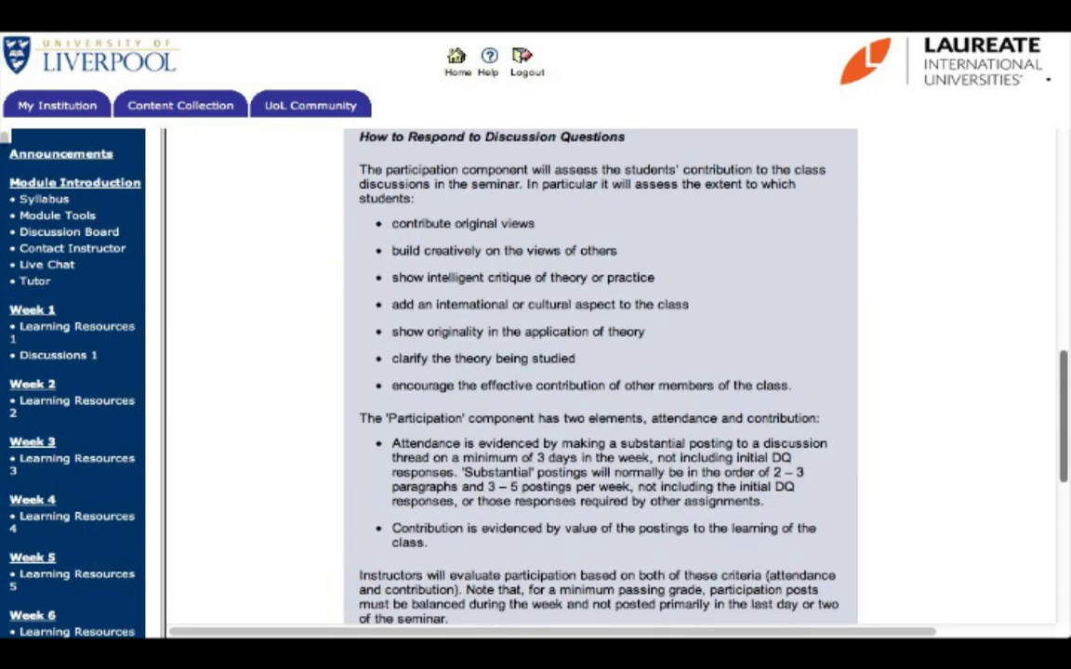
scroll(1045, 522, down, 3)
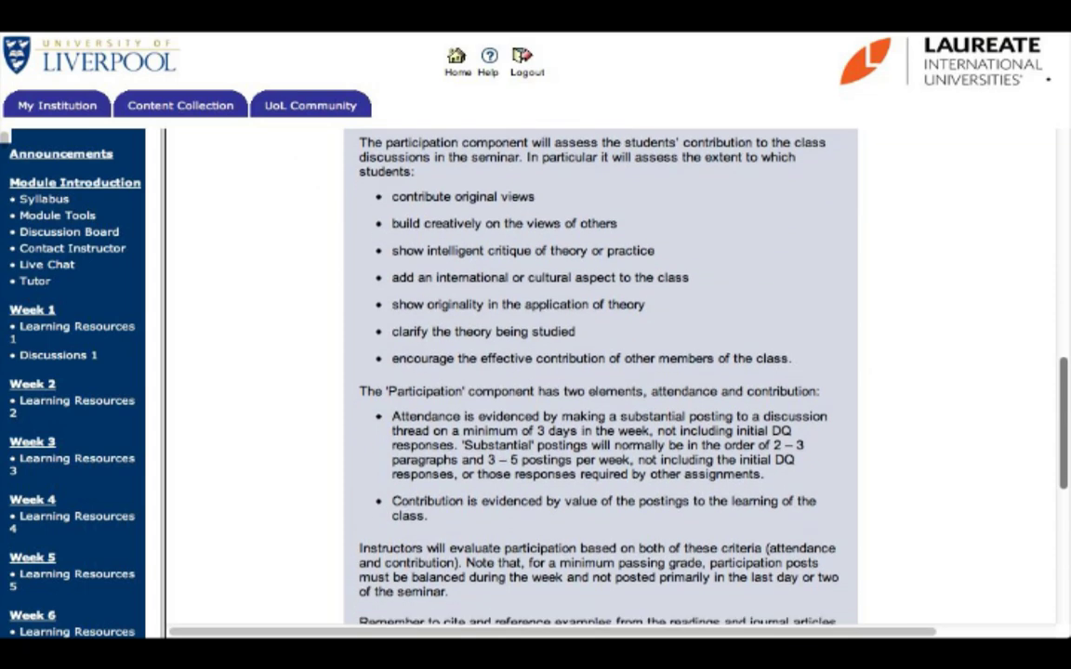
scroll(1045, 522, down, 1)
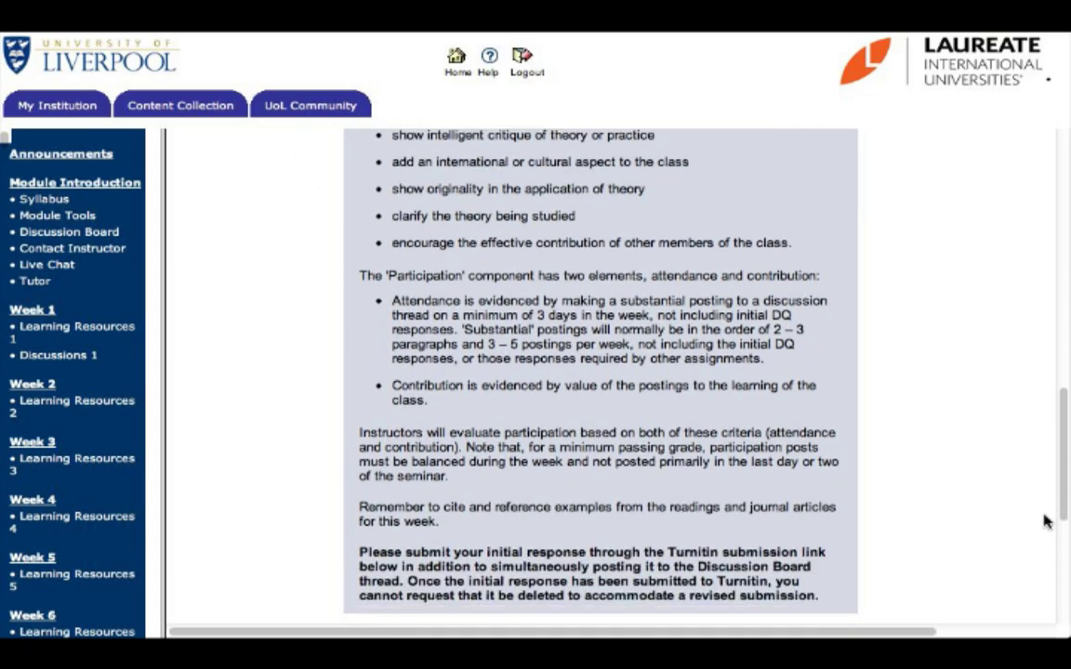
scroll(1045, 521, down, 2)
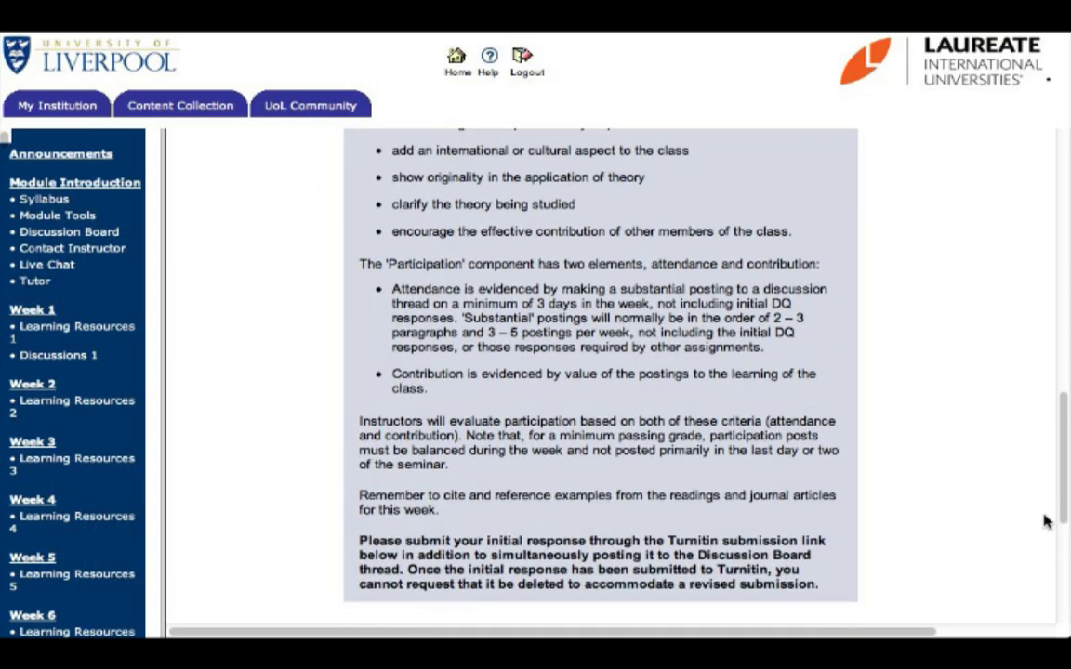
scroll(1045, 521, down, 5)
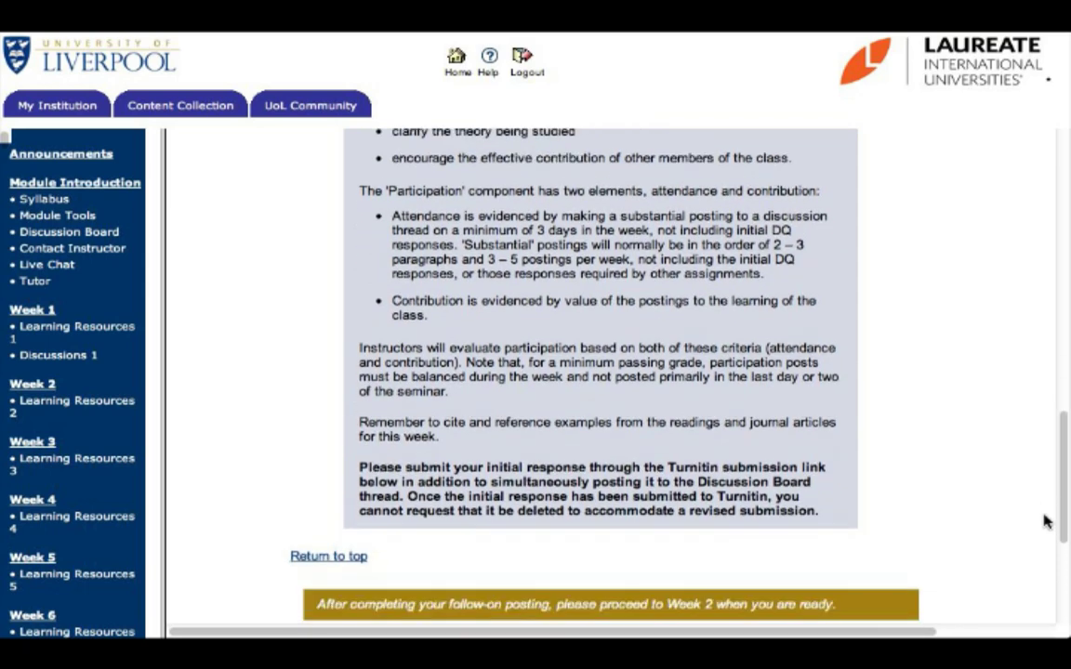
scroll(1045, 522, down, 5)
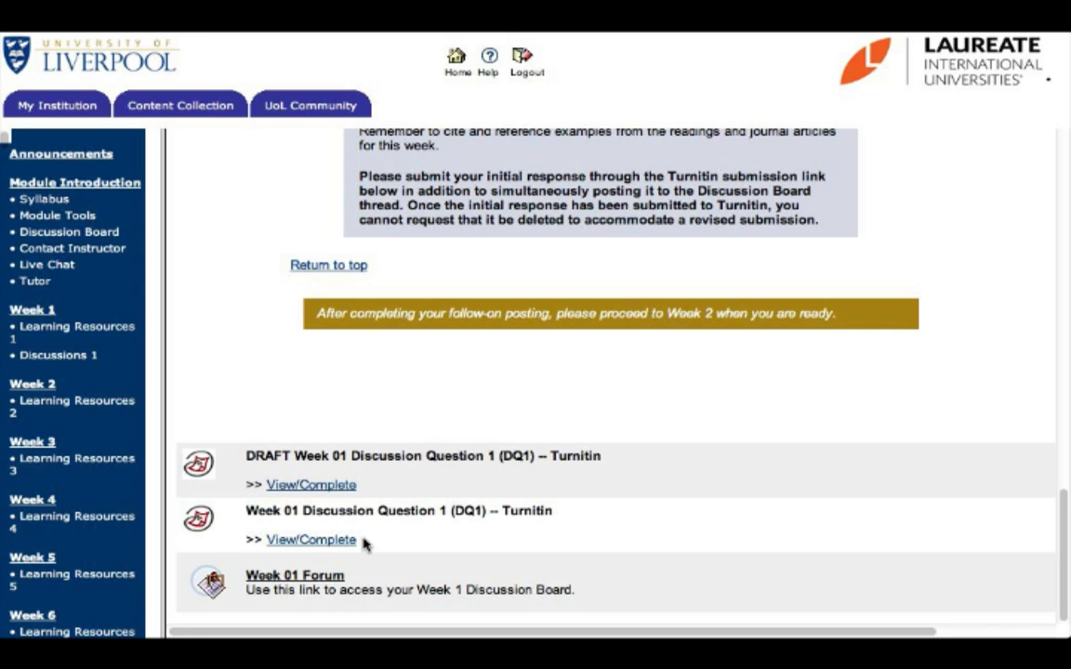
Open the Week 01 DQ1 Turnitin submission form
click(303, 541)
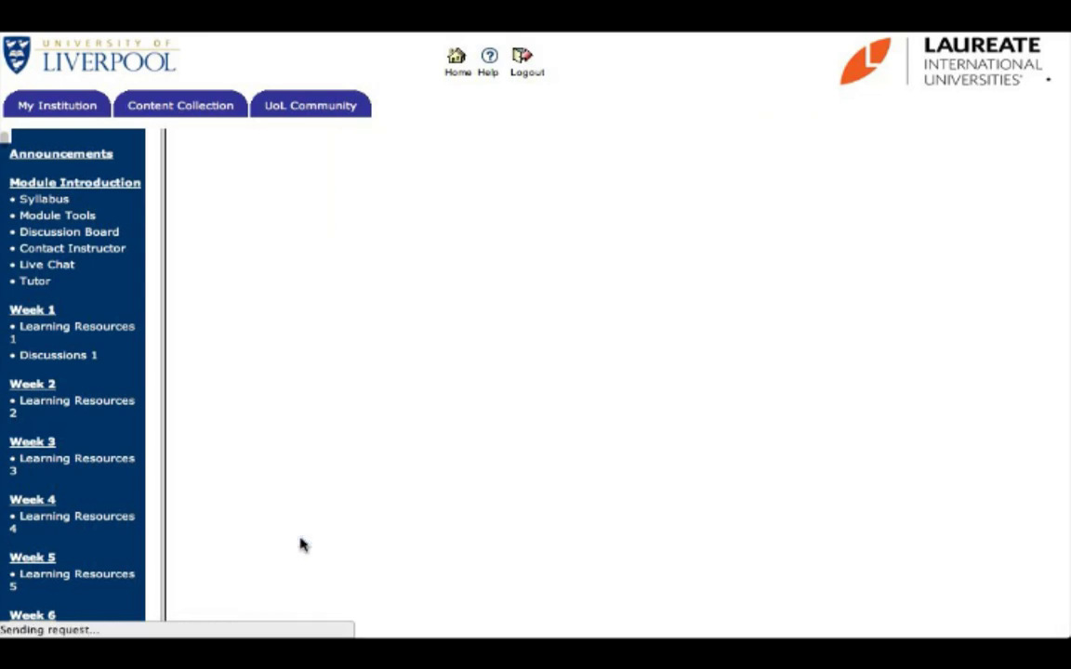
scroll(531, 540, down, 3)
scroll(815, 544, down, 1)
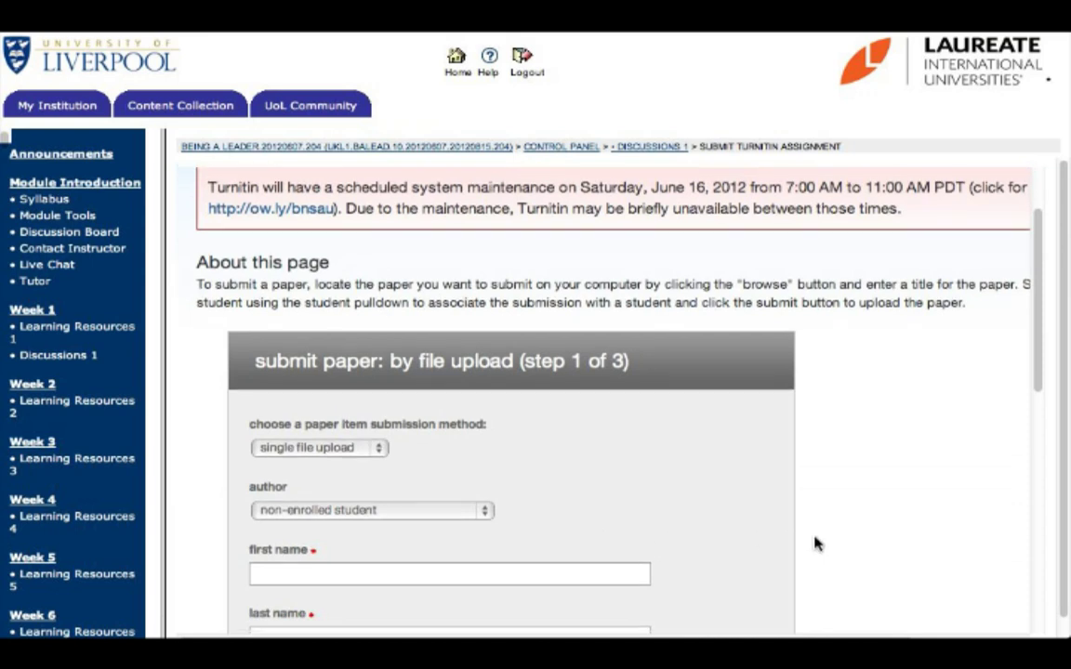
scroll(814, 544, down, 5)
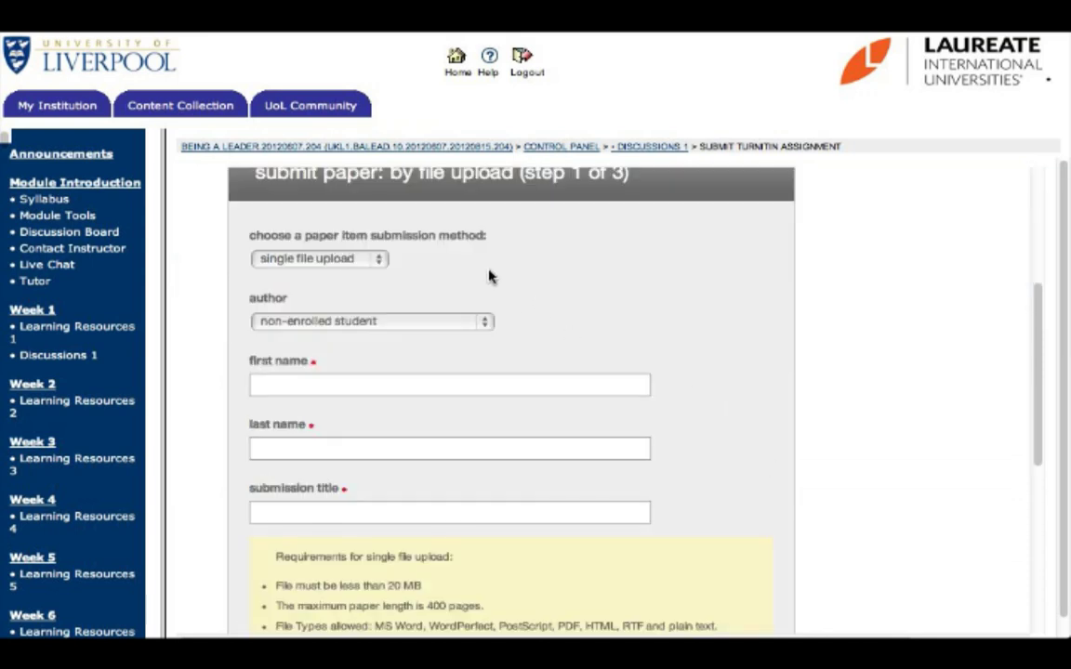
Choose single file upload as the submission method and review the form down to the upload buttons
click(381, 259)
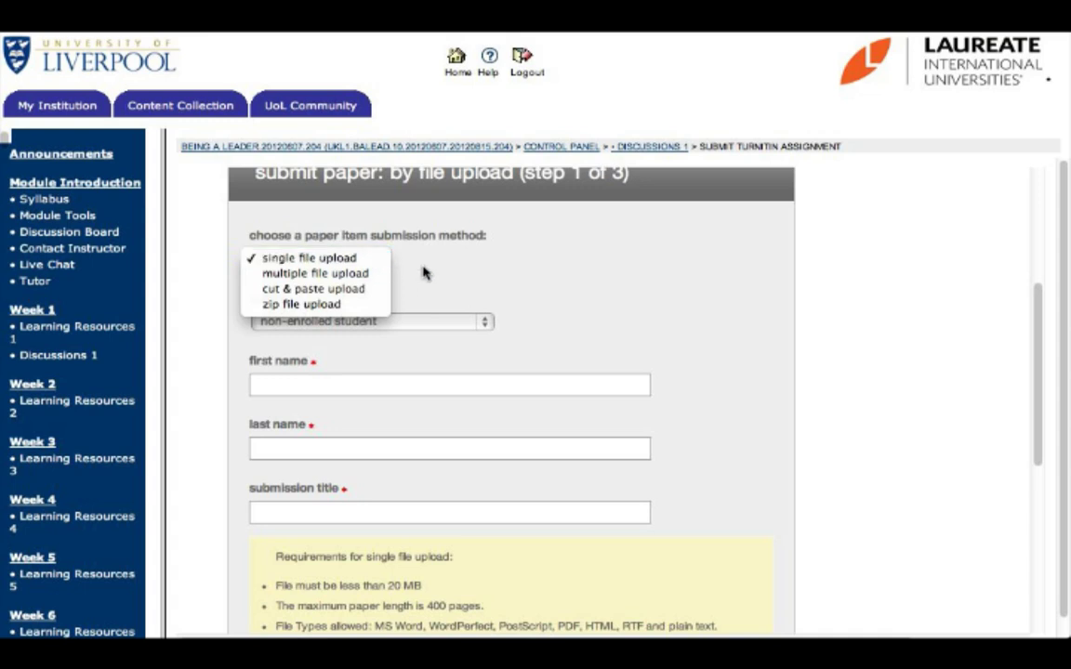
click(423, 271)
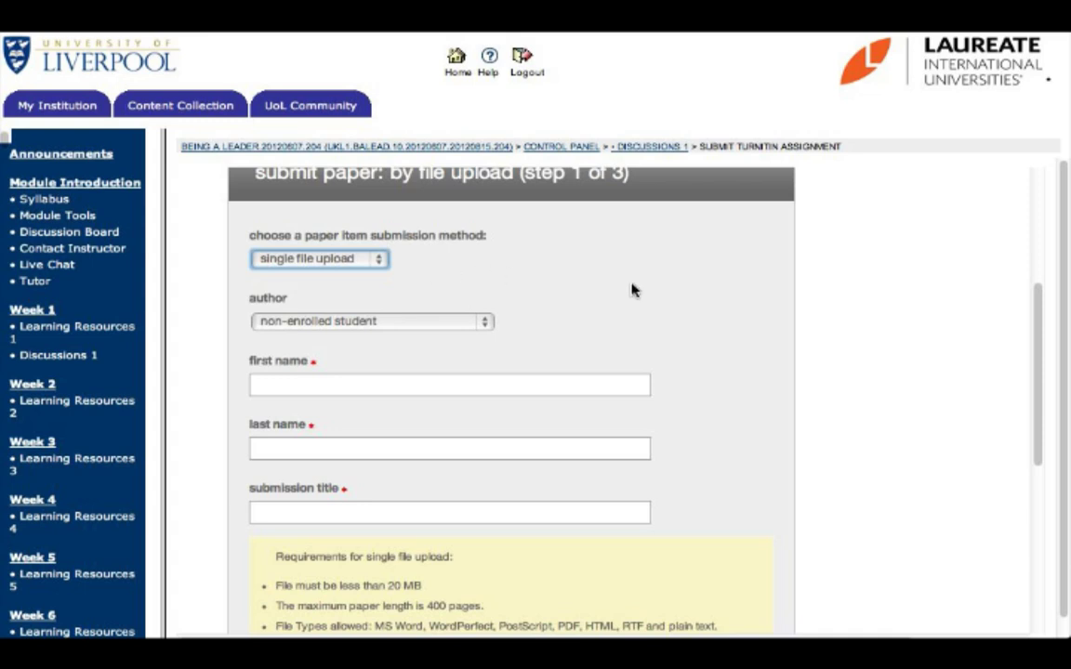
scroll(706, 335, down, 3)
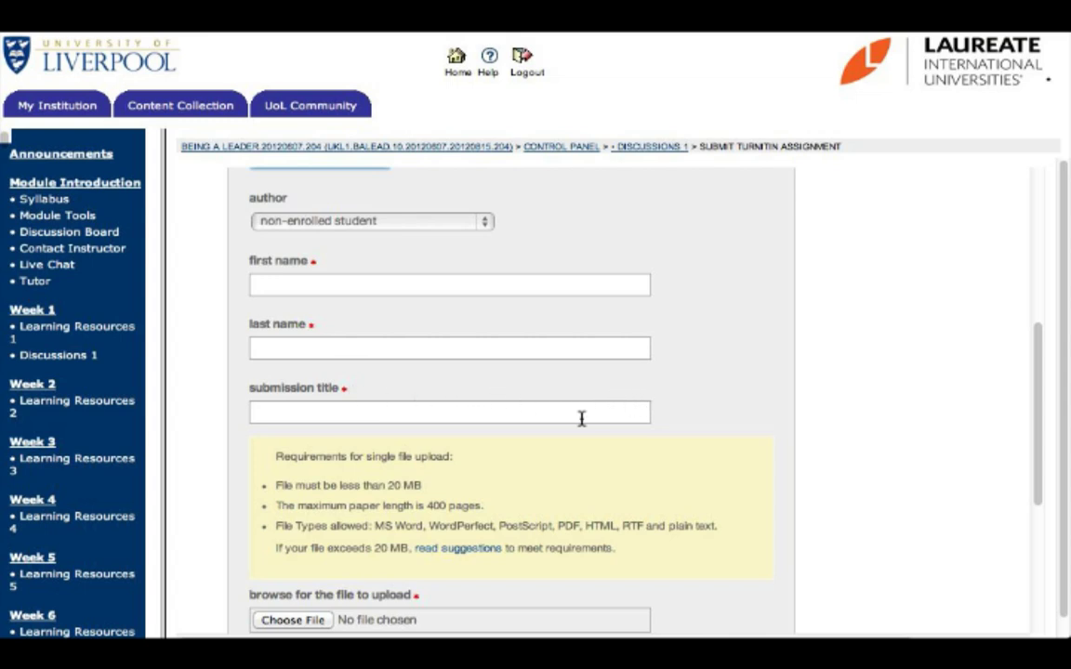
scroll(478, 447, down, 3)
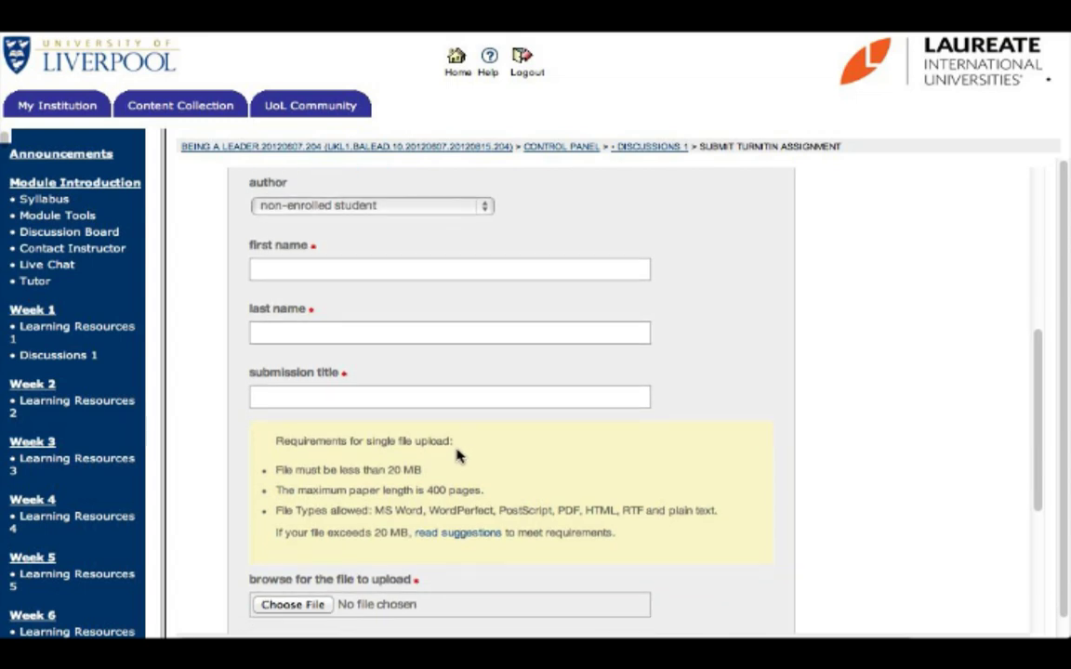
scroll(457, 455, down, 4)
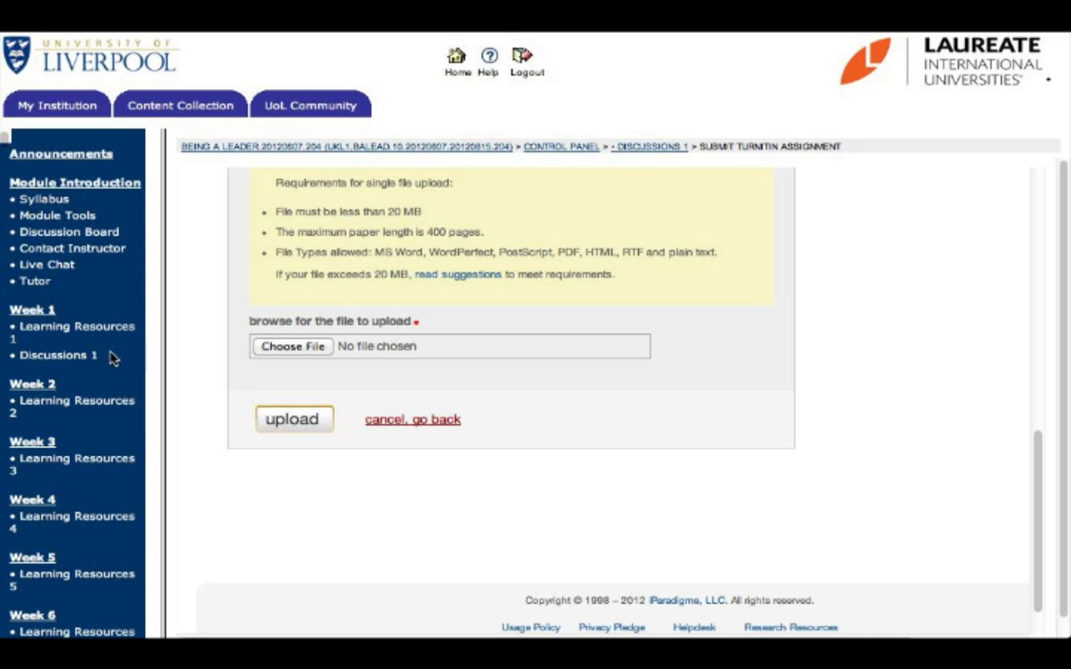
Return to Discussions 1 and open the Week 01 Forum discussion board
click(54, 359)
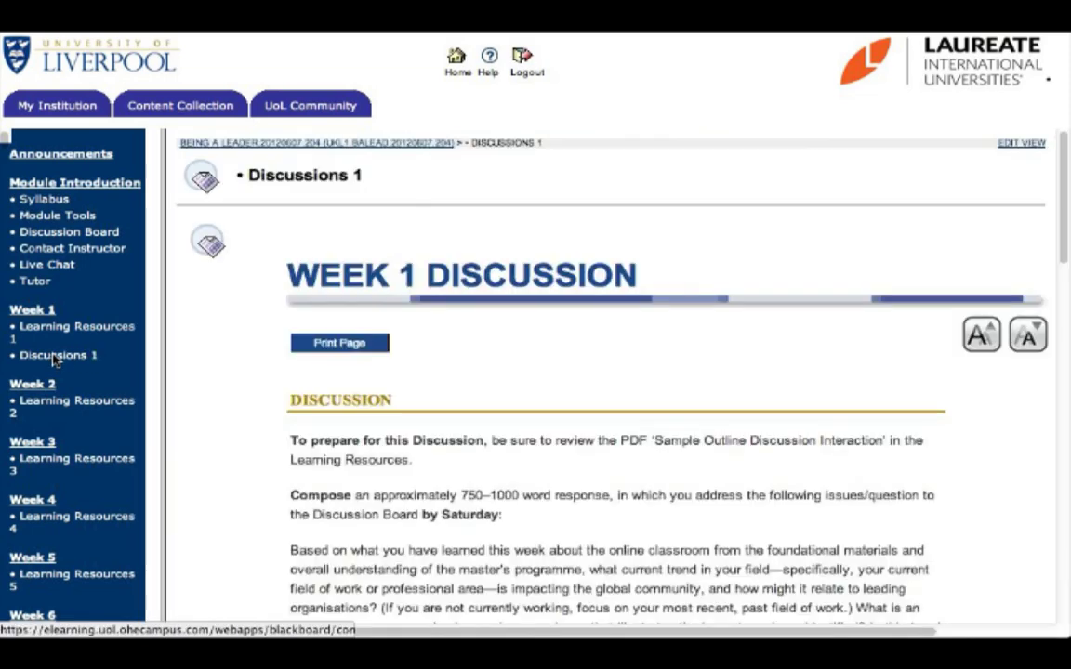
scroll(325, 437, down, 5)
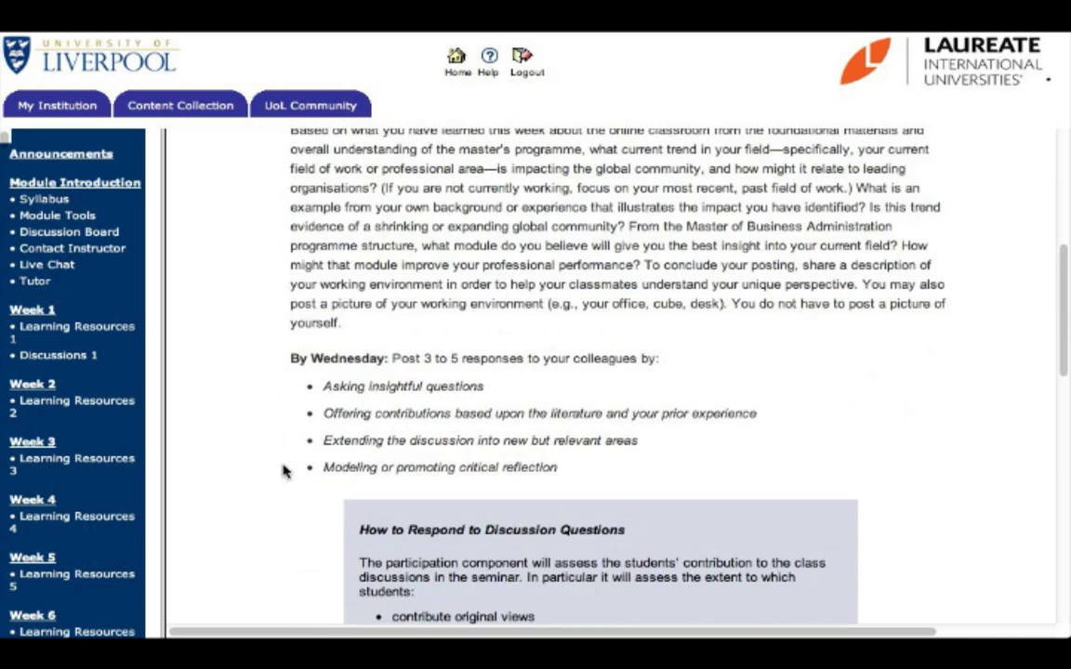
scroll(284, 471, down, 10)
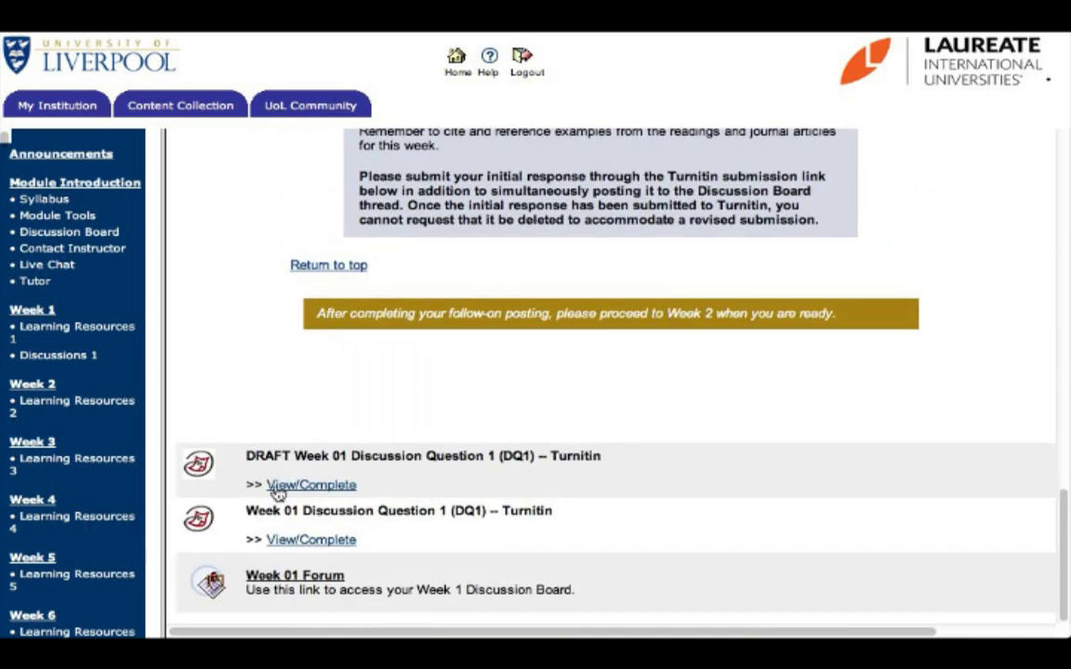
click(282, 581)
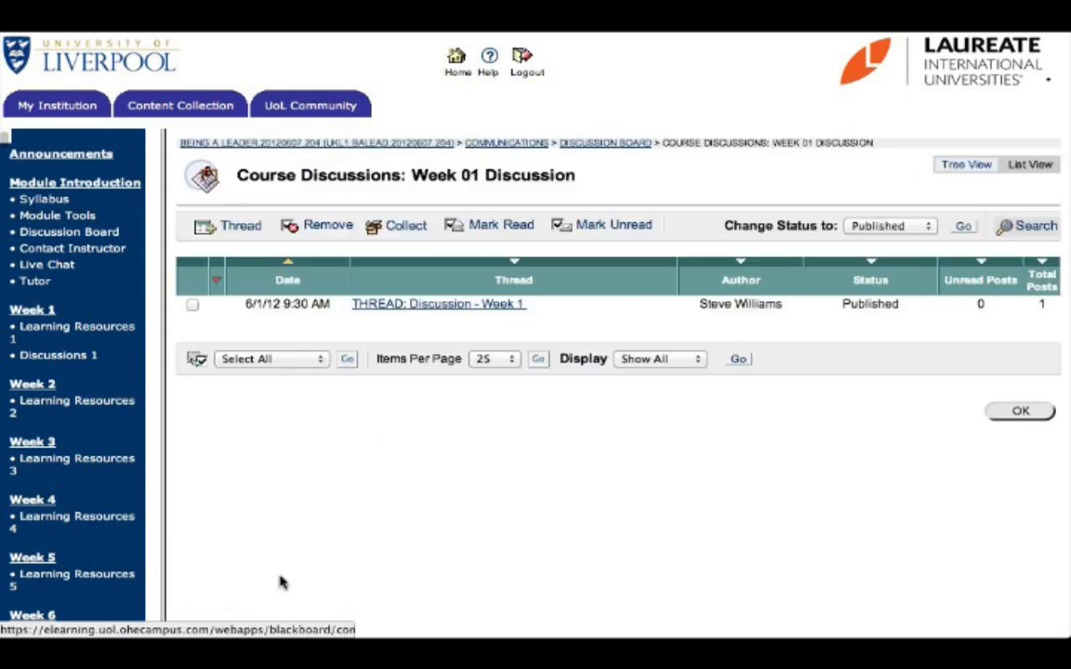
Open 'THREAD: Discussion - Week 1' and read its opening post in Thread Detail
click(406, 307)
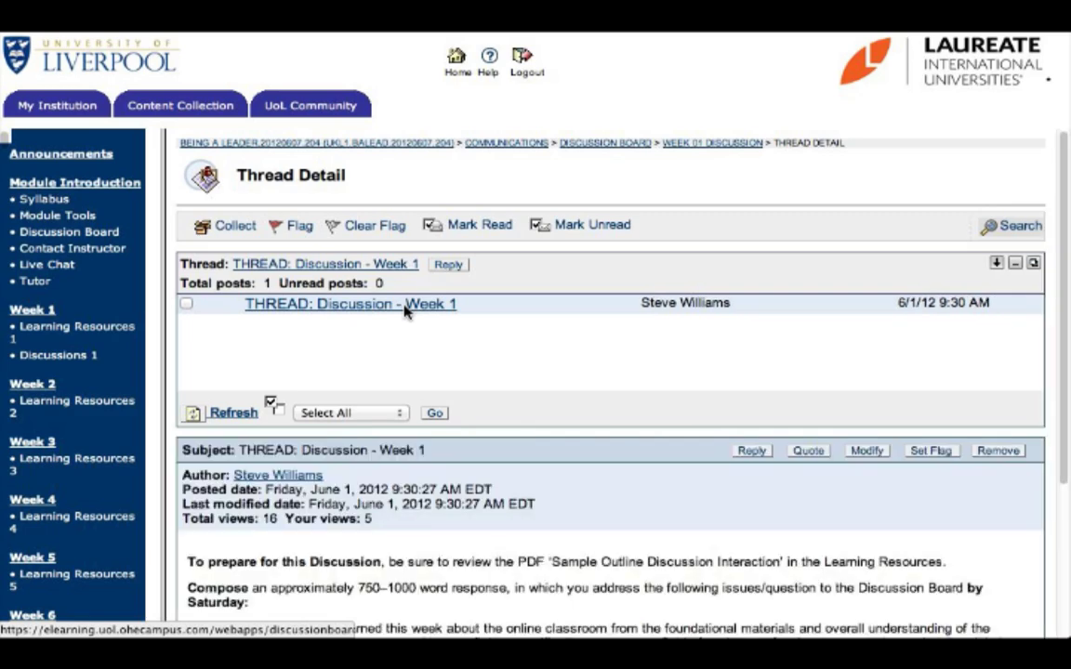
scroll(478, 443, down, 2)
scroll(481, 443, down, 2)
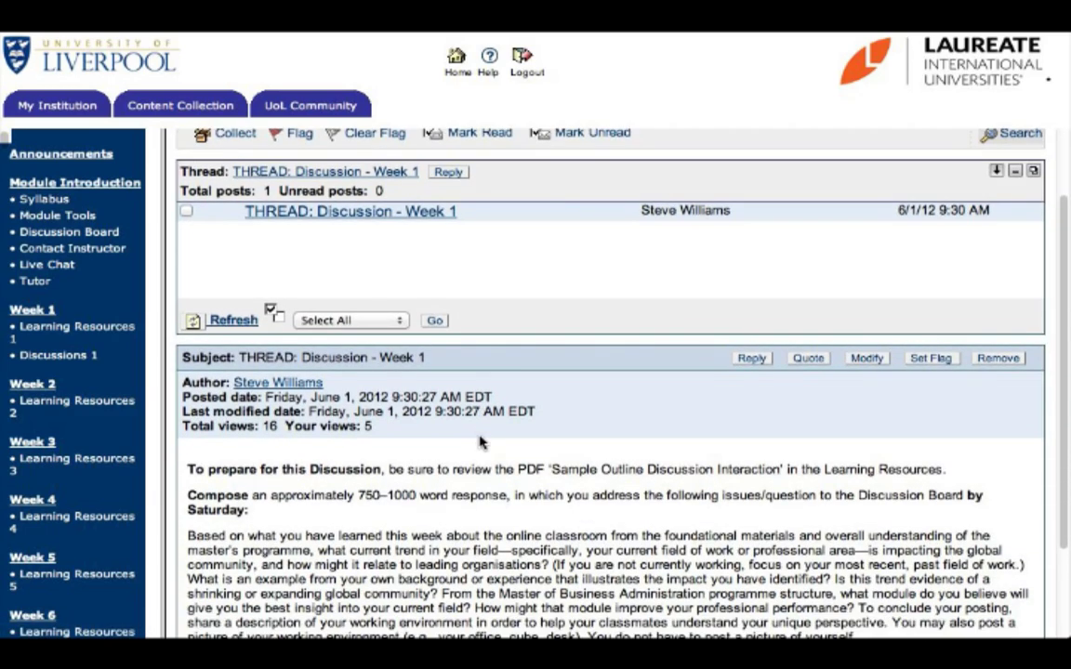
scroll(480, 442, down, 3)
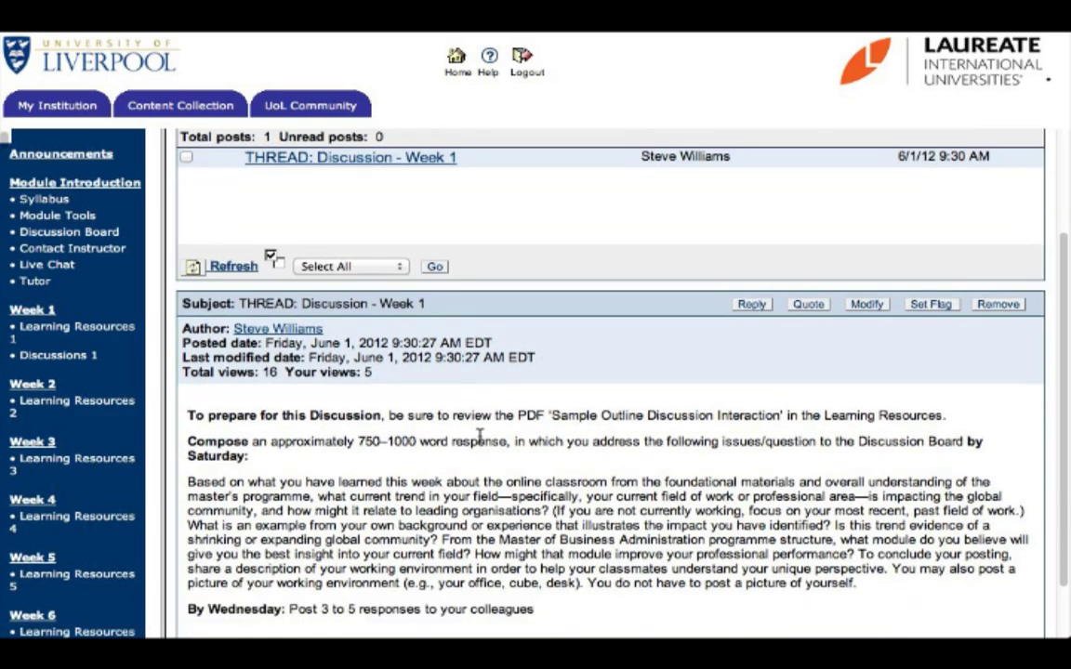
scroll(481, 437, up, 3)
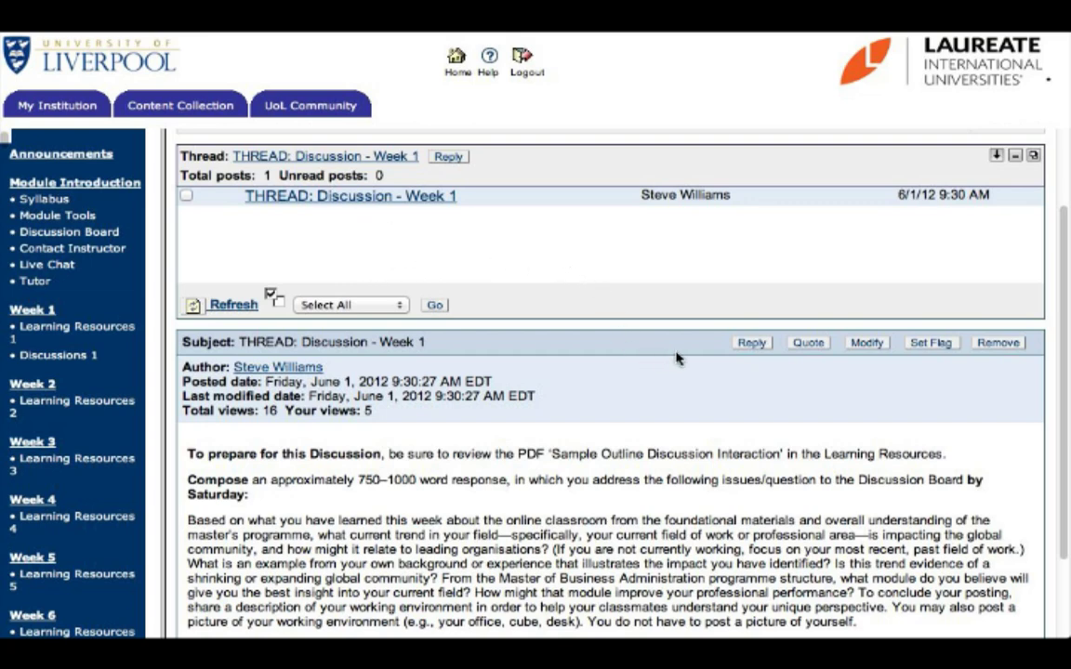
Start a reply to the opening post, with subject 'RE: THREAD: Discussion - Week 1' and an empty message
click(753, 344)
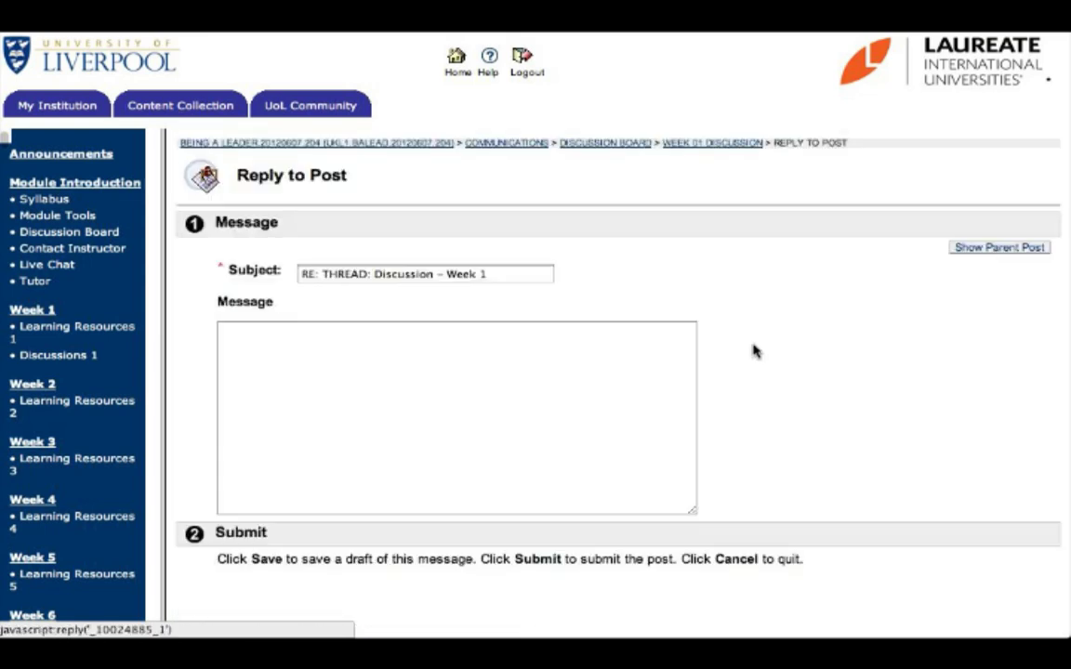
scroll(920, 420, down, 1)
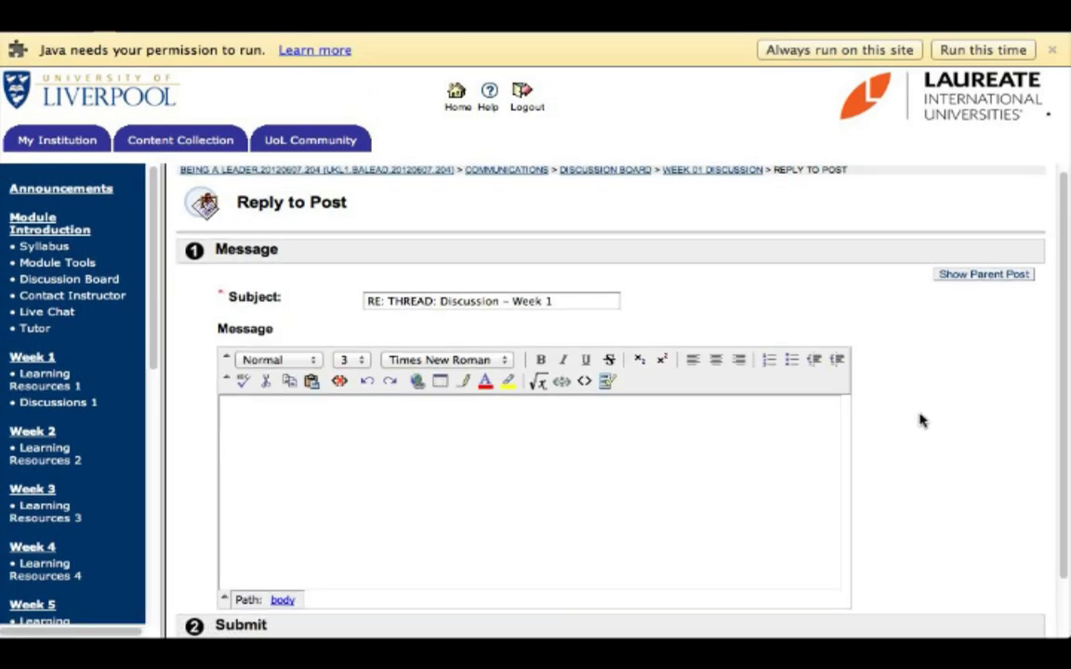
scroll(920, 420, down, 1)
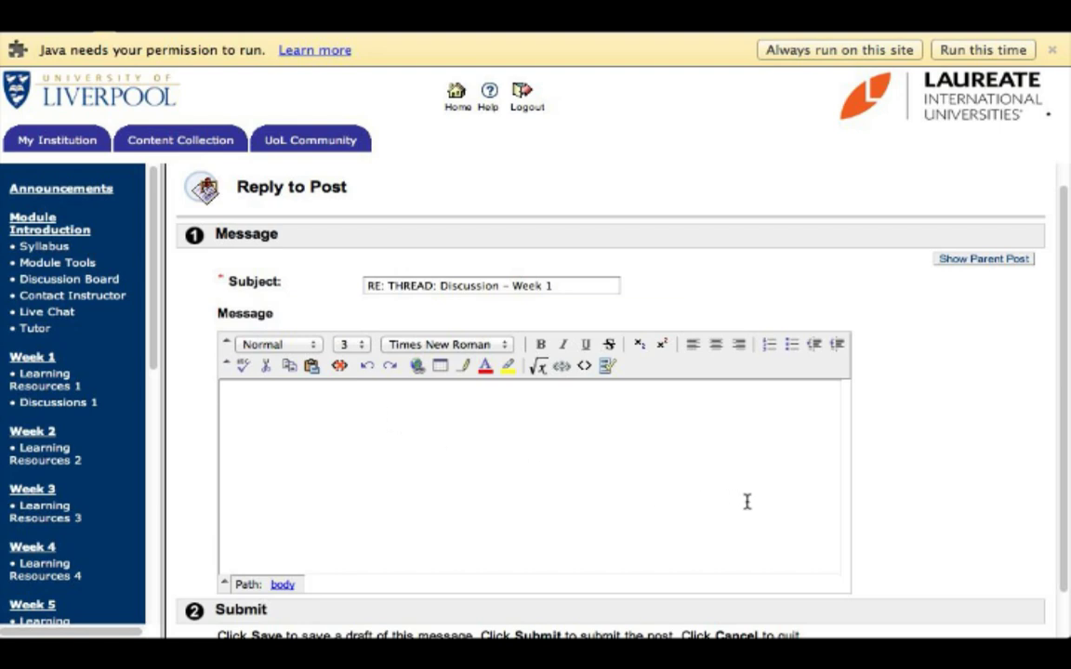
scroll(882, 516, down, 2)
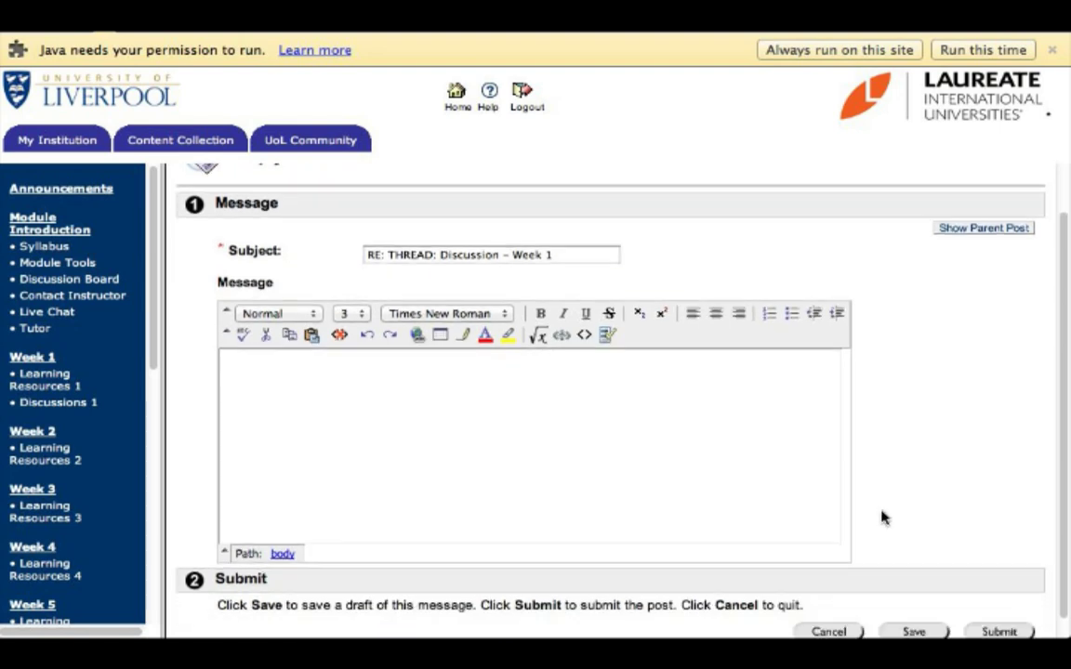
scroll(882, 518, down, 1)
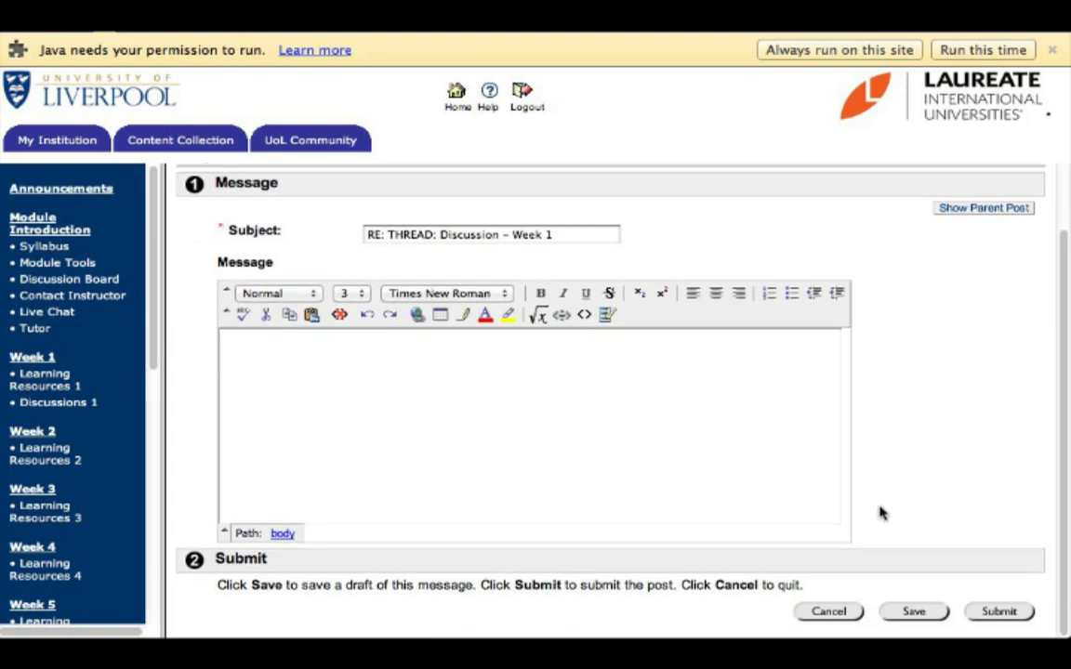